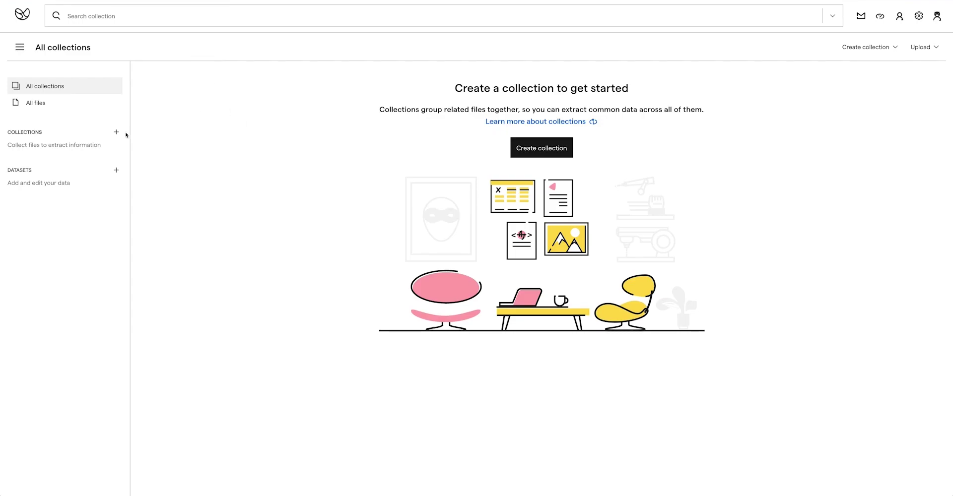
Step: Create a collection named Insurance Claims and upload the 19 claim form PDFs to it
click(117, 132)
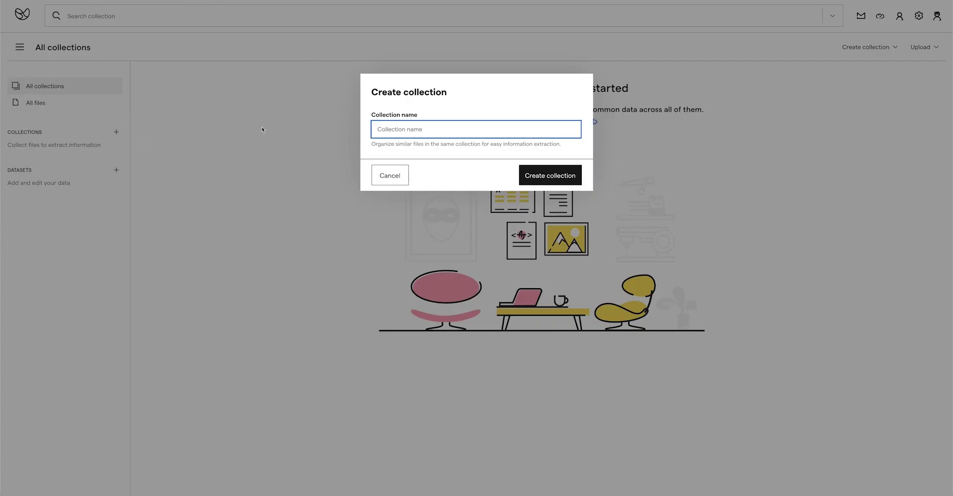
text(Insurance Claims)
key(Return)
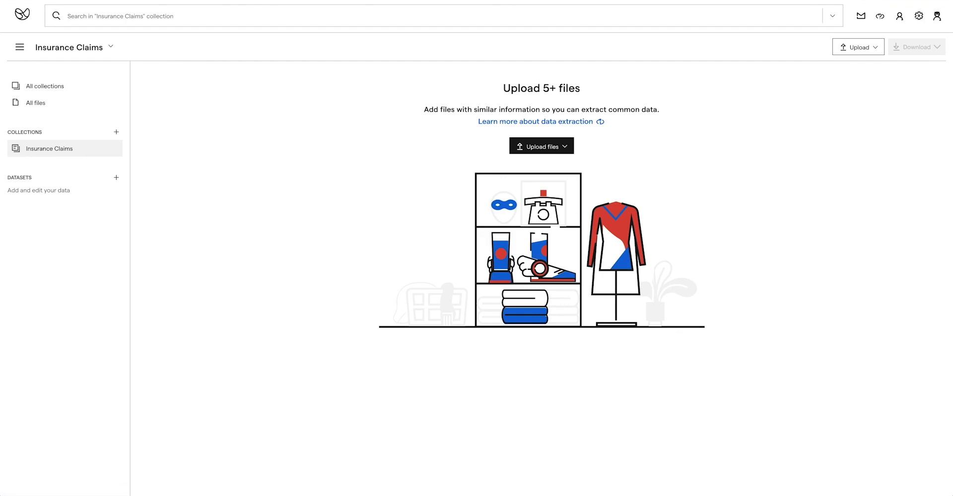
mouse_move(665, 139)
mouse_down()
mouse_move(544, 216)
mouse_move(664, 143)
mouse_up()
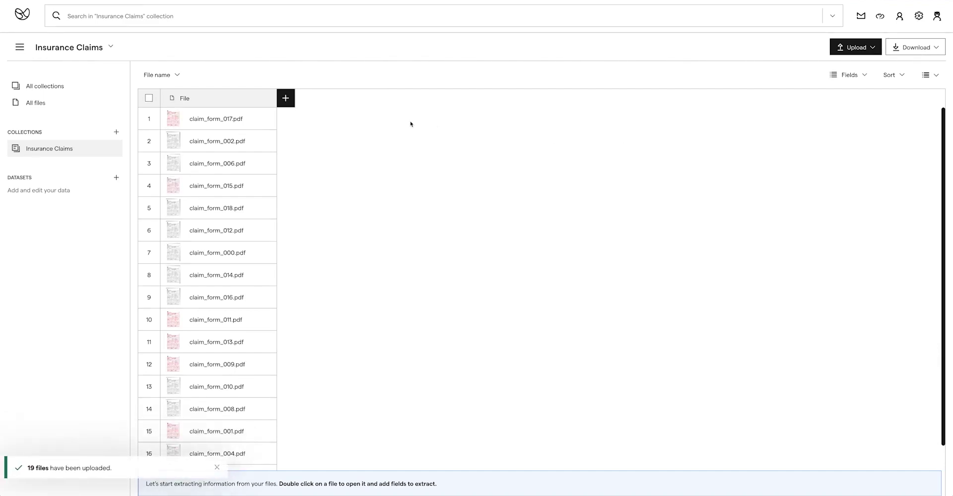
Step: Add a text extraction field named Patient Name from the patient's name in claim_form_017.pdf, and return to the collection
double_click(175, 119)
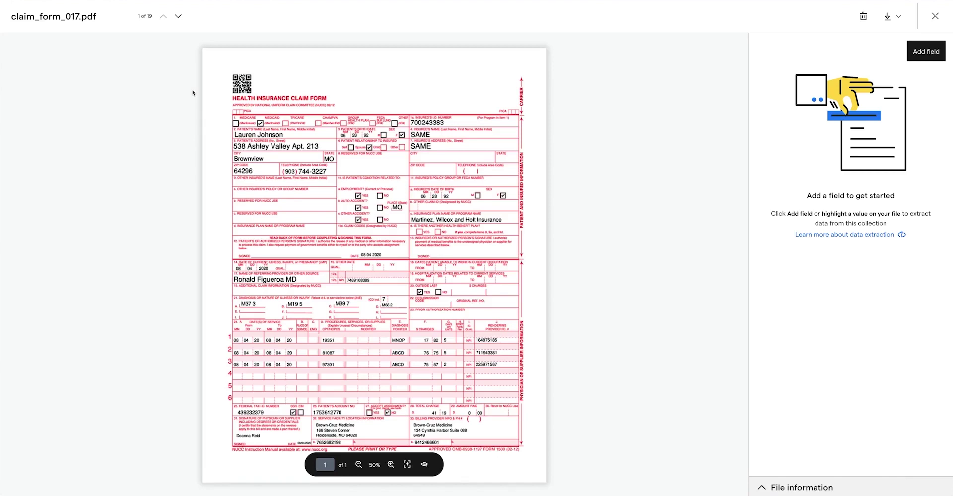
drag(234, 134, 281, 135)
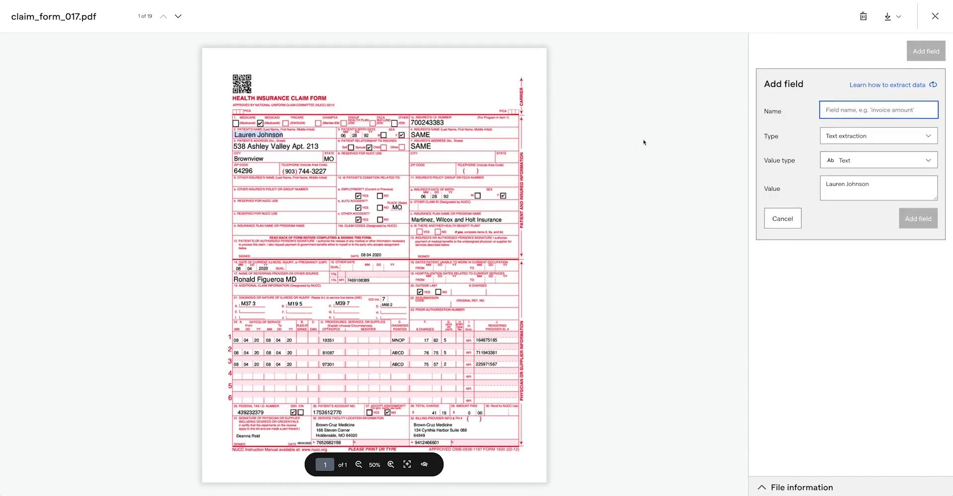
text(Patient Name)
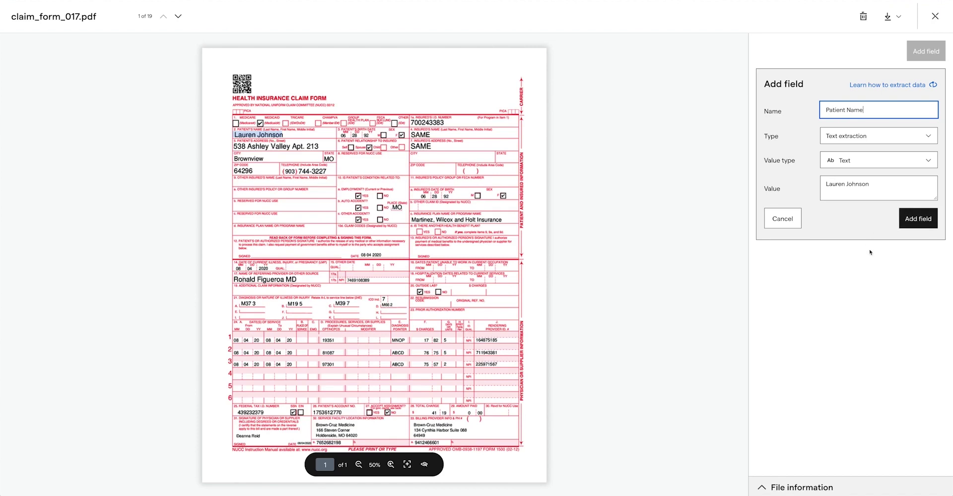
click(918, 219)
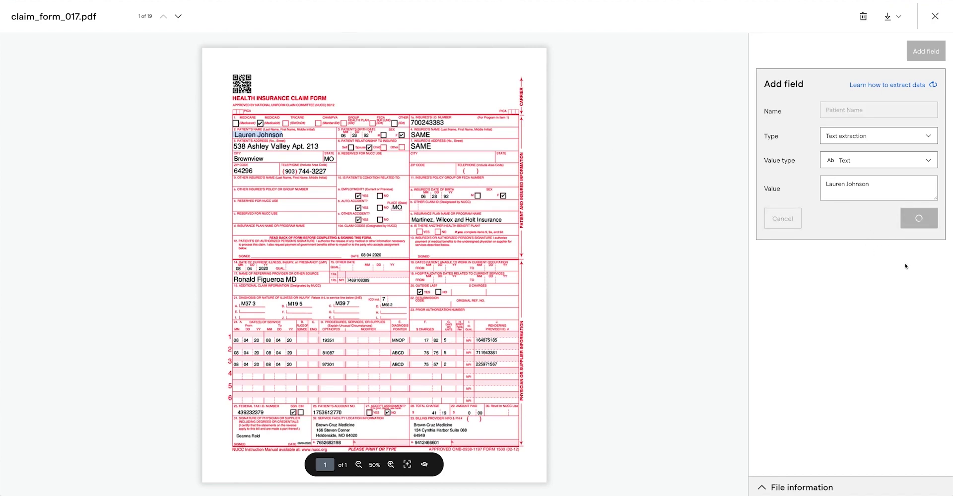
click(935, 17)
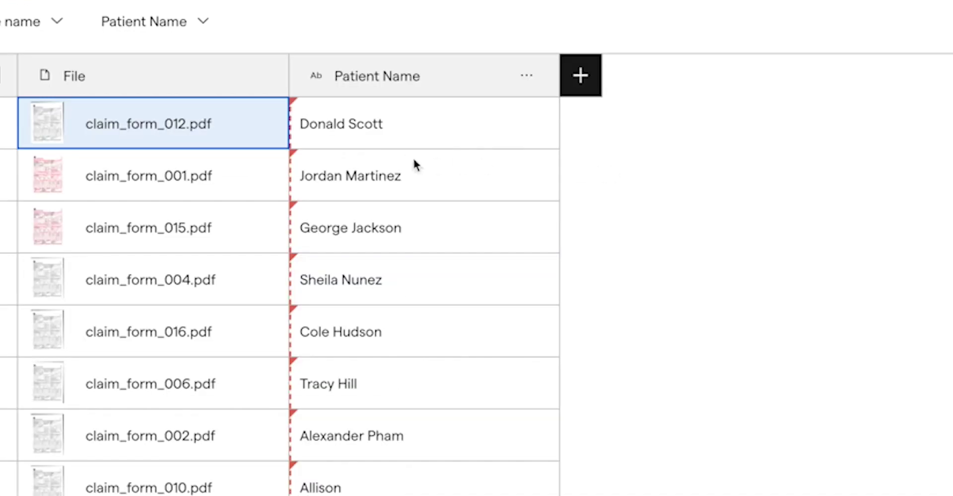
Step: Check the prediction confidence markers in the Patient Name column and confirm the predicted patient name in claim_form_012.pdf
mouse_move(292, 159)
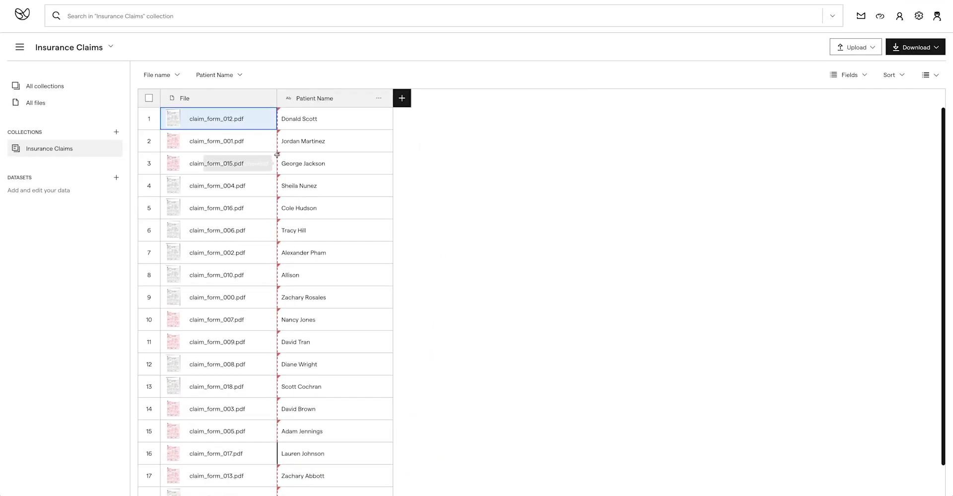
mouse_move(277, 156)
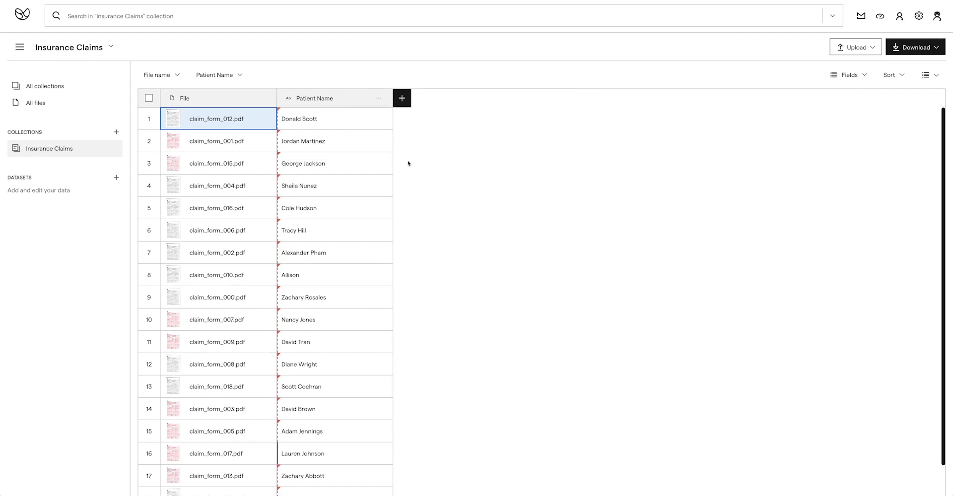
mouse_move(278, 116)
click(312, 117)
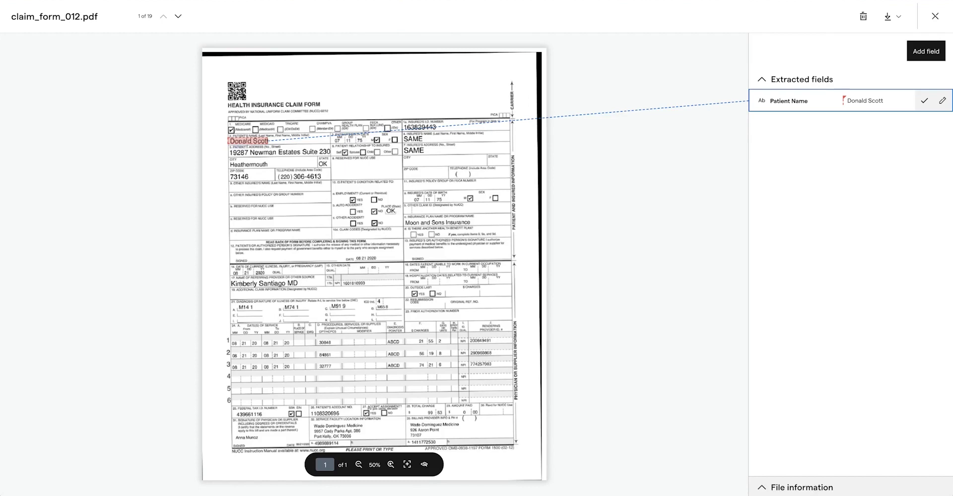
click(923, 101)
click(924, 101)
click(935, 17)
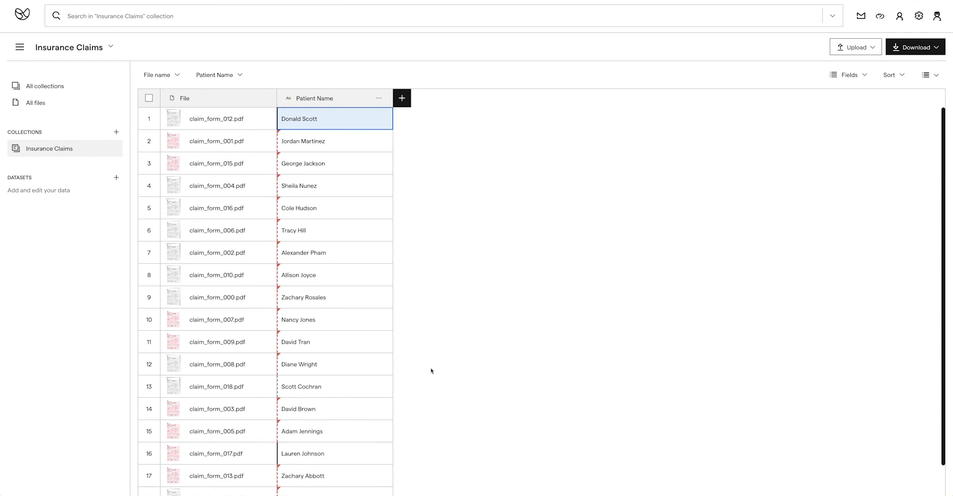
mouse_move(278, 388)
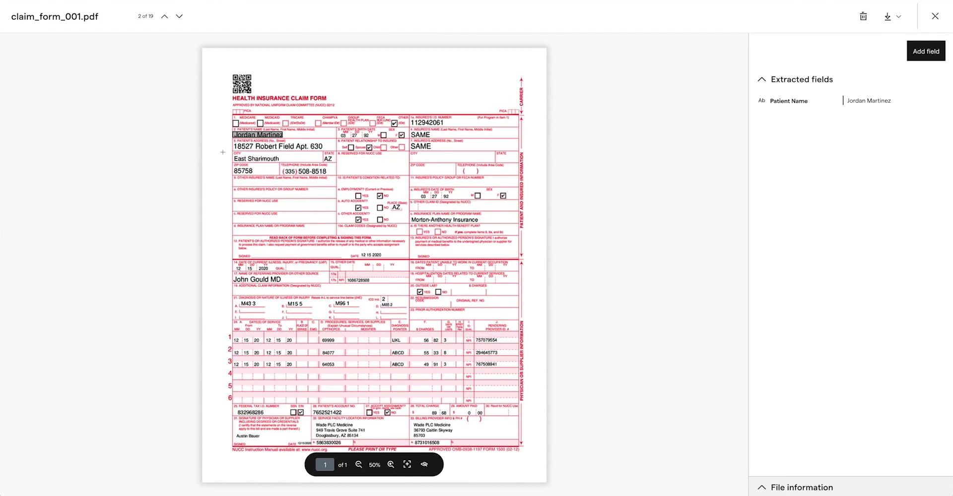
Step: Add text extraction fields named Street and Phone from the patient's street address and telephone number in claim_form_001.pdf
drag(247, 147, 322, 147)
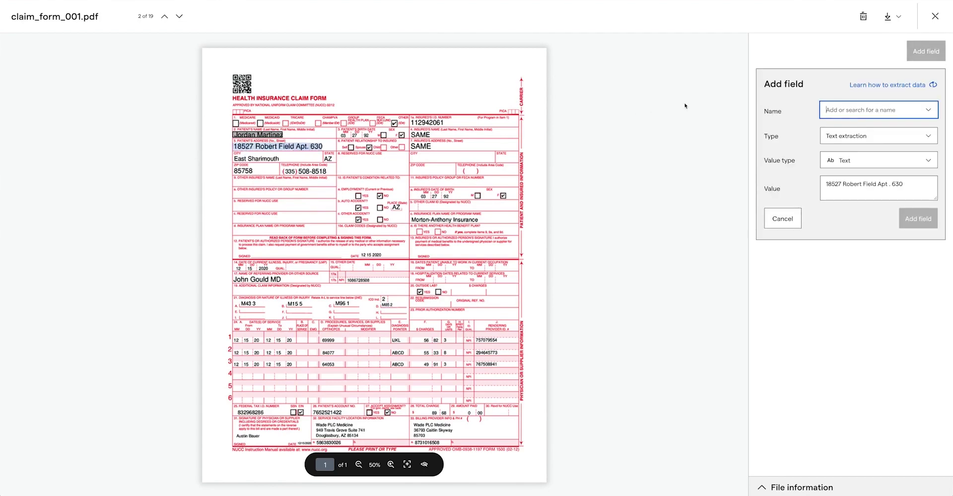
text(Street)
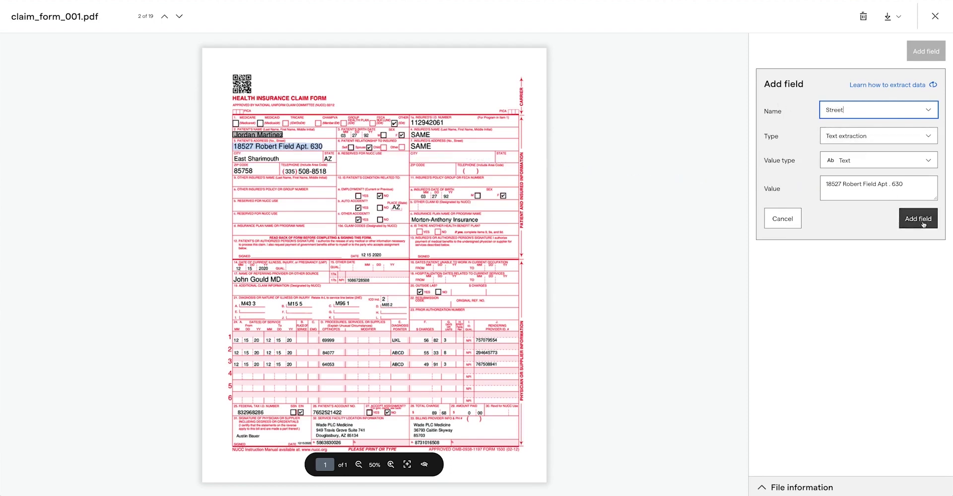
click(917, 218)
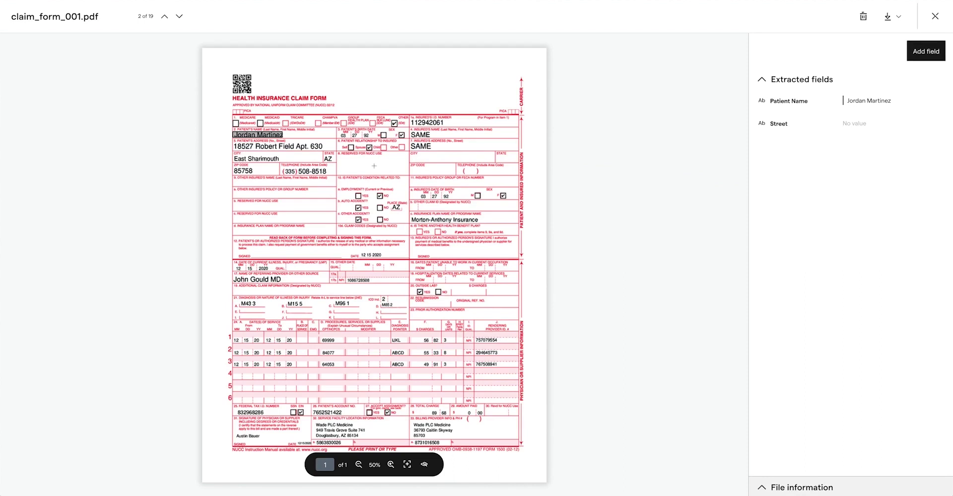
drag(283, 171, 319, 171)
text(Phone)
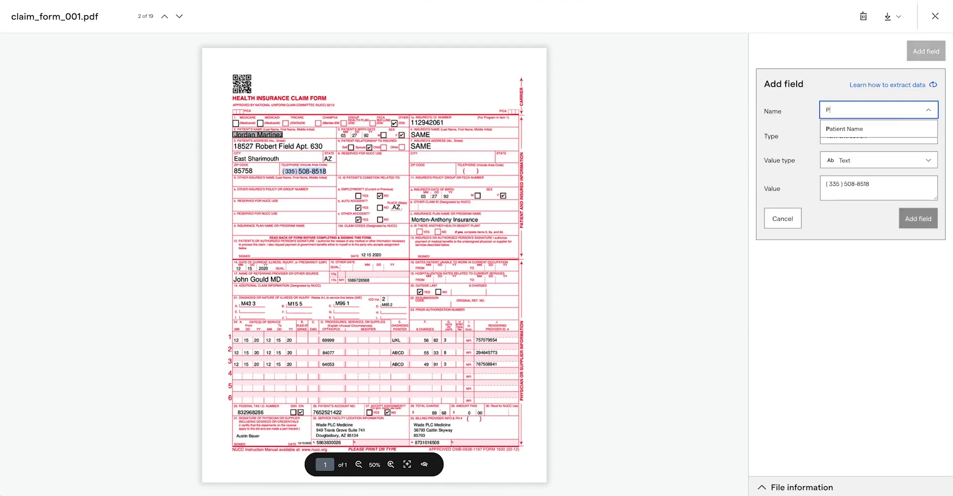
click(916, 222)
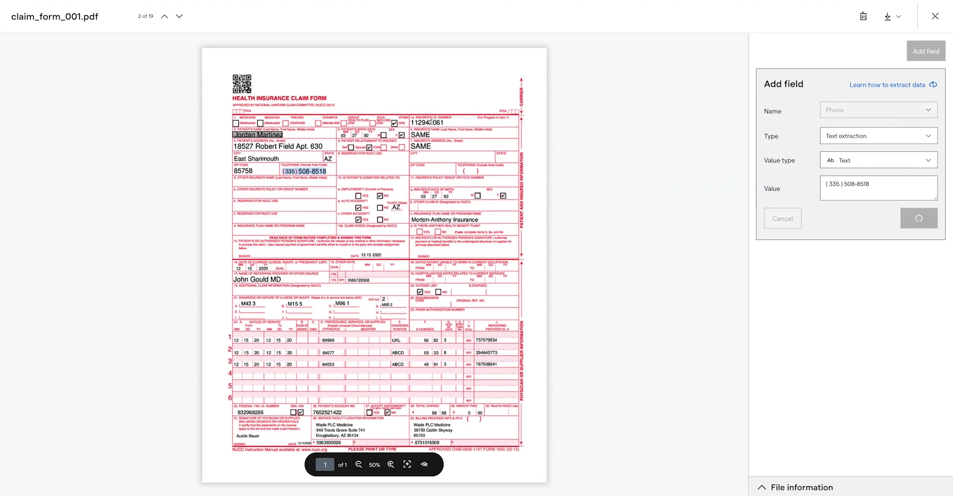
Step: Add a number-type text extraction field named Insured ID from the insured's I.D. number in claim_form_001.pdf, and return to the collection
click(925, 51)
text(Insured ID)
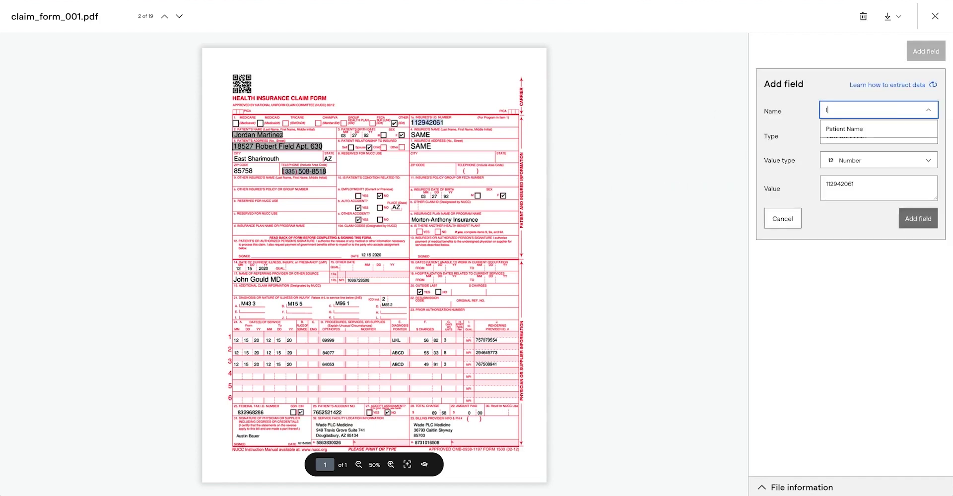
click(900, 218)
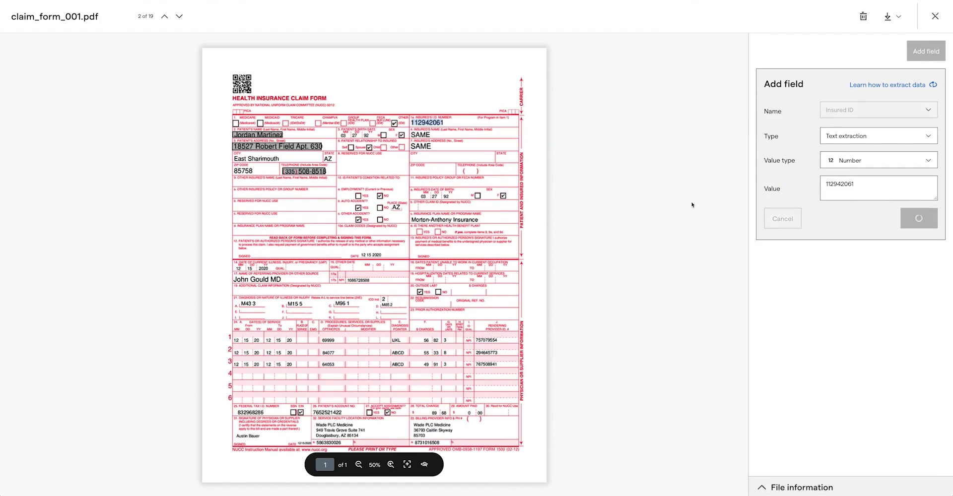
click(934, 19)
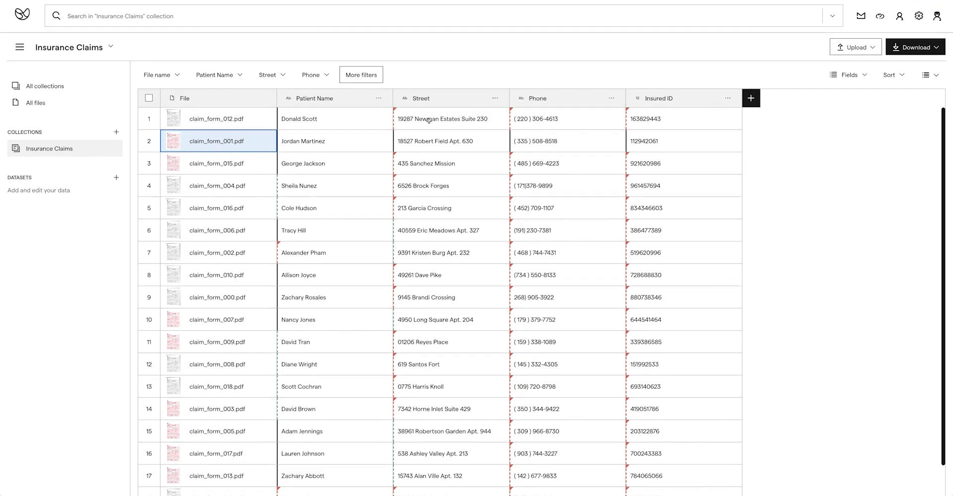
Step: Confirm the predicted Street, Phone and Insured ID values in claim_form_012.pdf
double_click(454, 120)
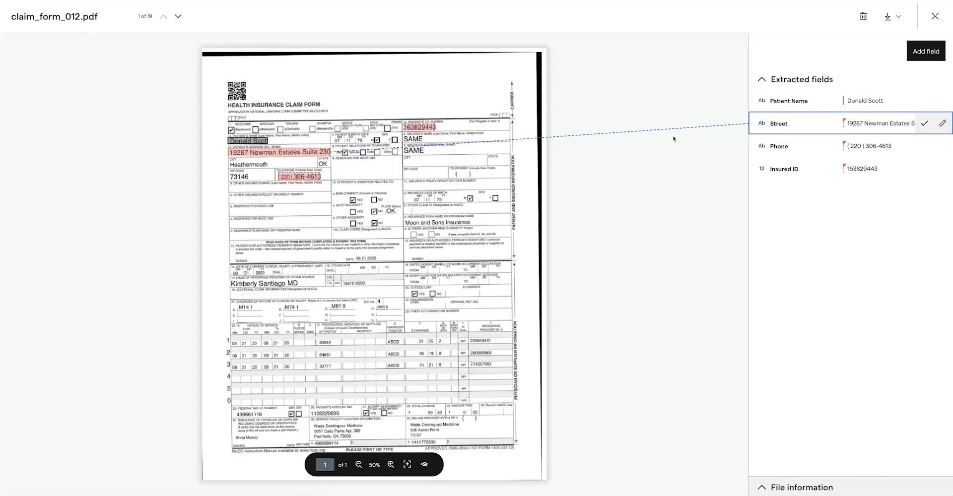
click(923, 123)
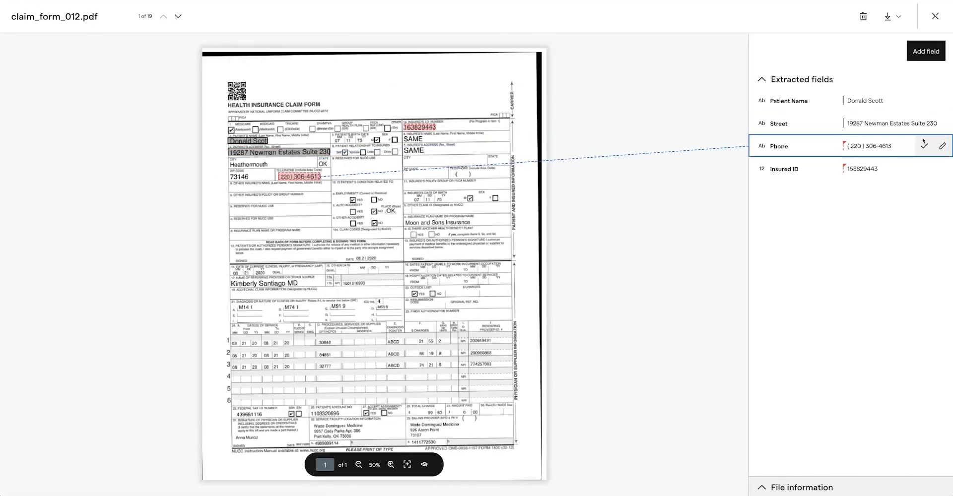
click(918, 169)
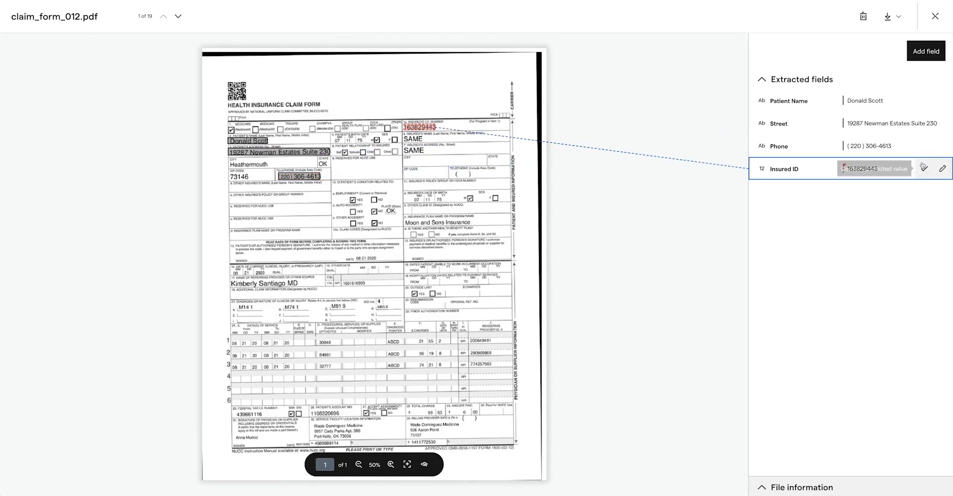
click(924, 169)
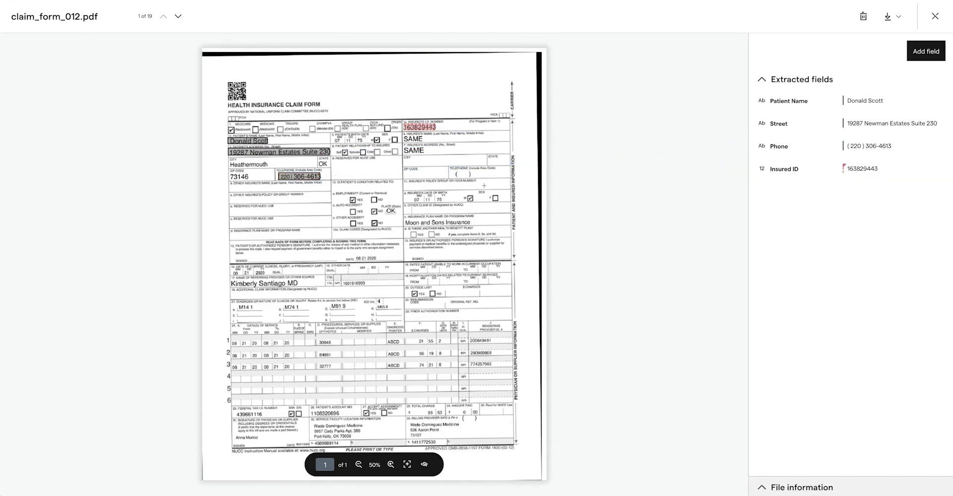
Step: Move on to claim_form_015.pdf and confirm its predicted Street, Phone and Insured ID values
click(177, 16)
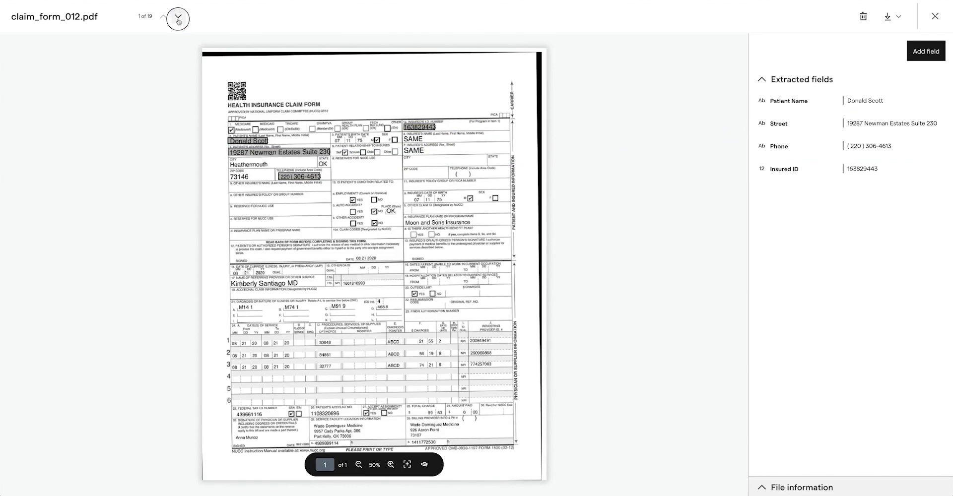
click(180, 16)
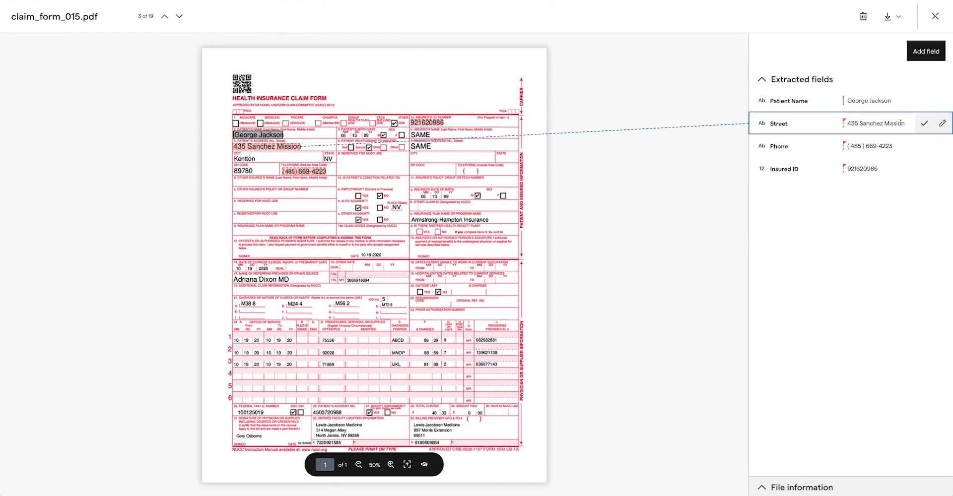
click(922, 123)
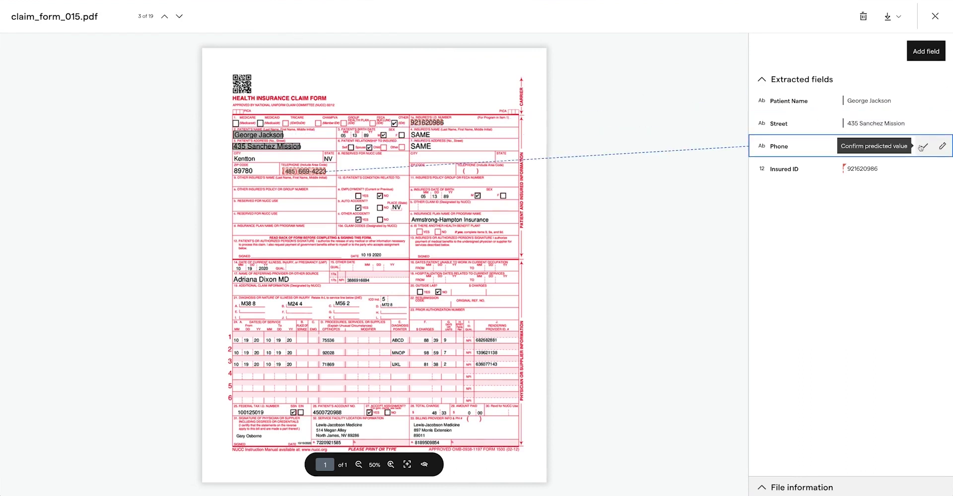
click(921, 146)
click(923, 168)
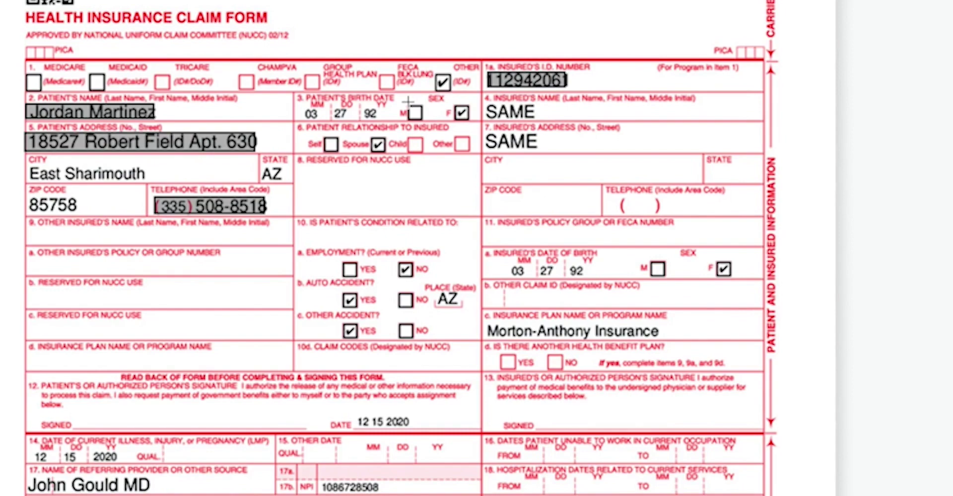
Step: Add a checkbox extraction field named M around the patient's male sex checkbox in claim_form_001.pdf
drag(406, 102, 422, 119)
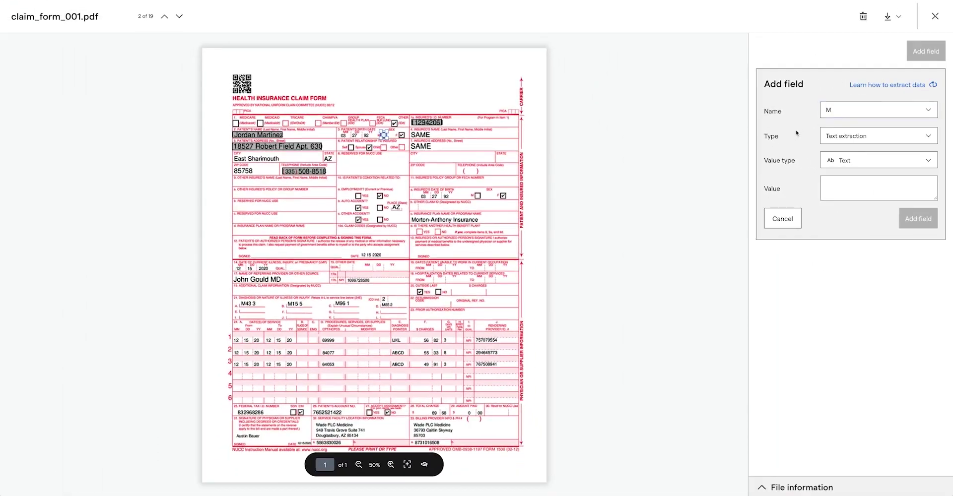
click(886, 140)
click(888, 174)
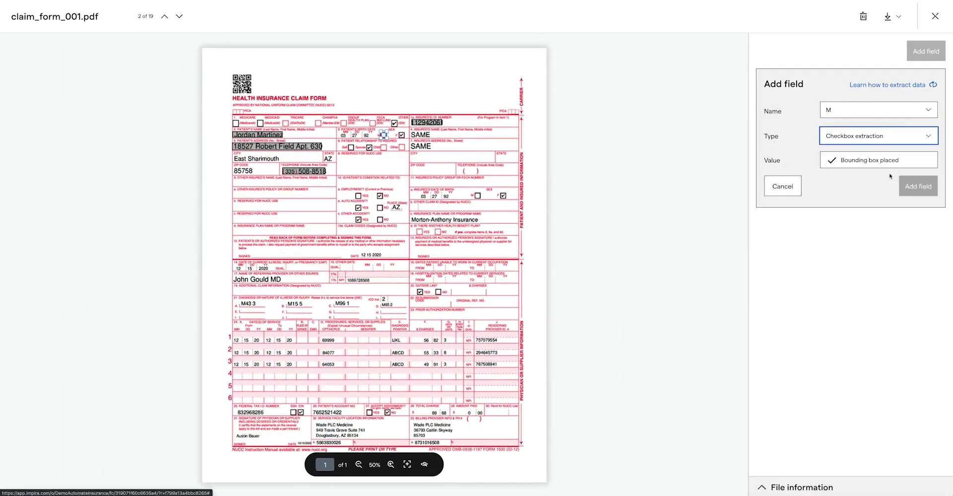
click(907, 188)
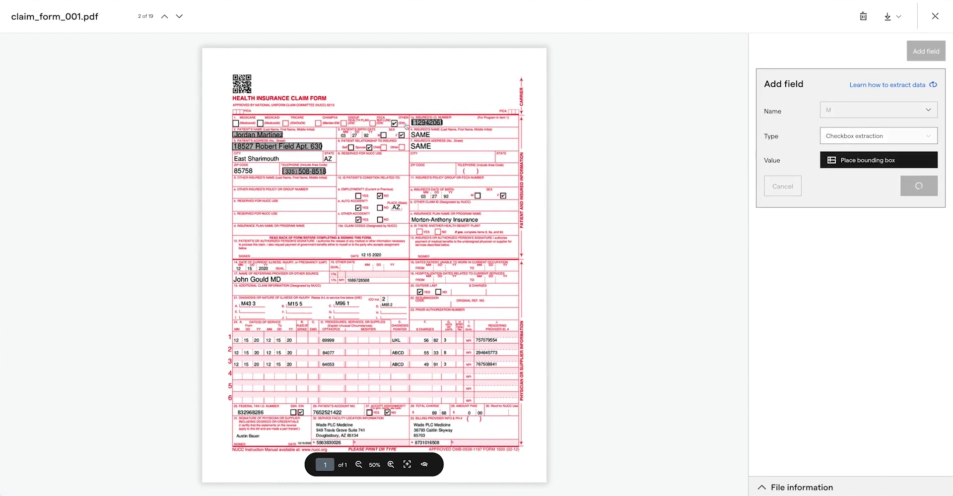
Step: Add a checkbox extraction field named F around the patient's female sex checkbox in claim_form_001.pdf
drag(398, 132, 405, 138)
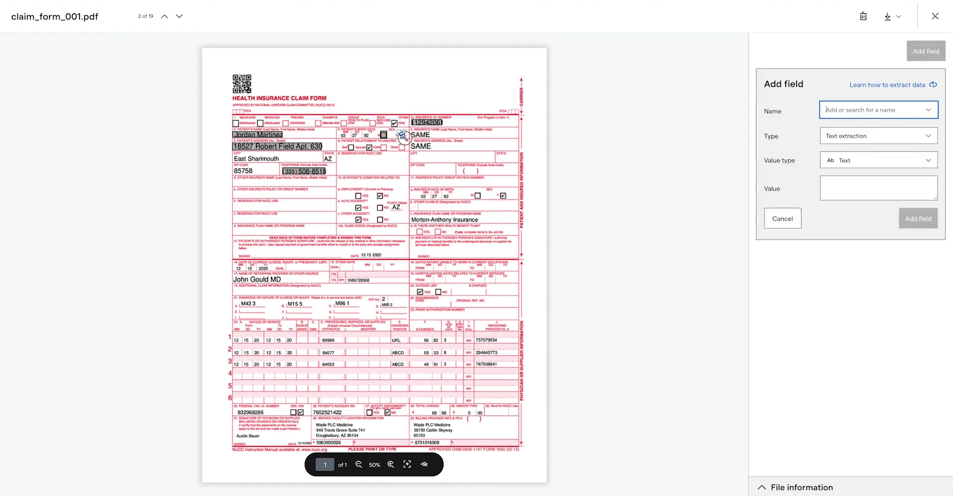
text(F)
click(881, 140)
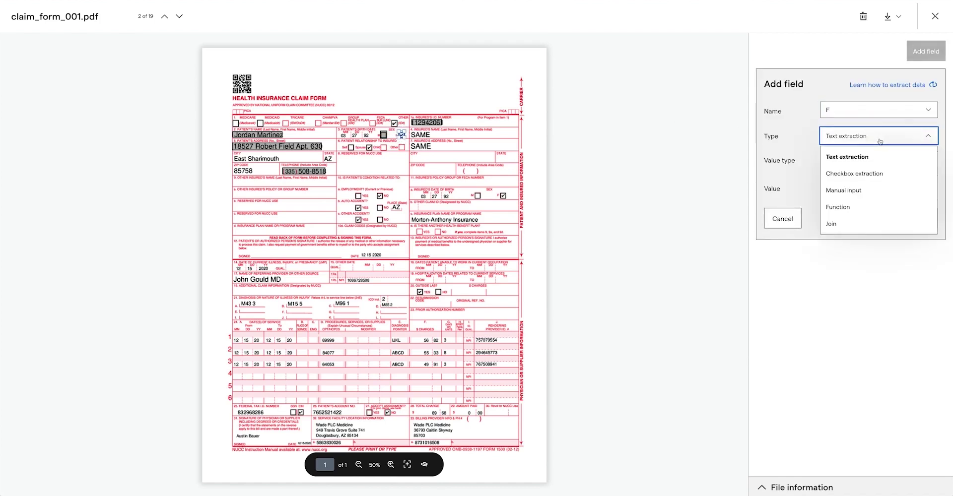
click(871, 175)
click(918, 186)
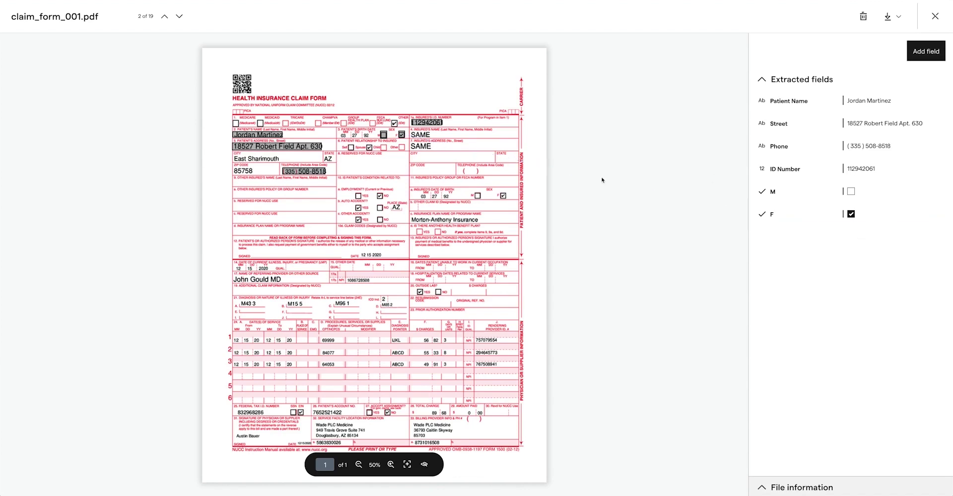
Step: Close claim_form_001.pdf and start a new collection field named Sex with the type Function
mouse_move(834, 222)
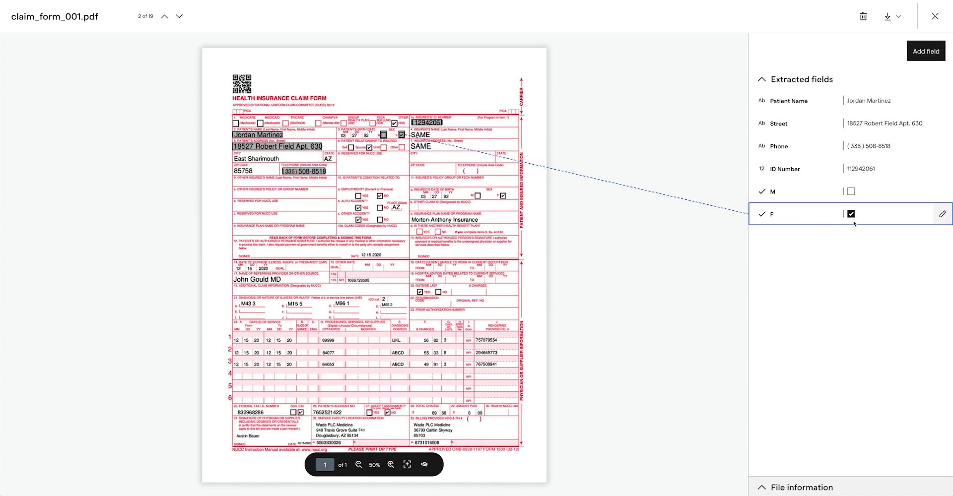
click(935, 16)
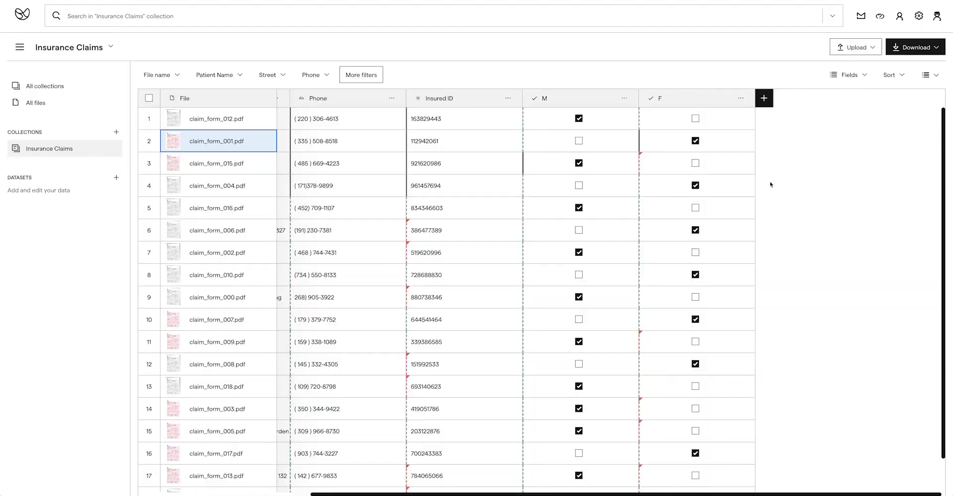
click(764, 99)
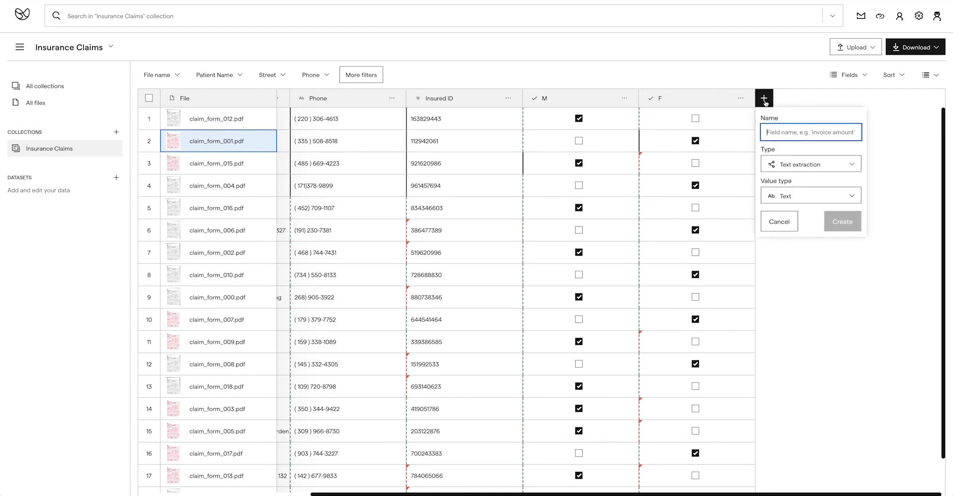
text(Sex)
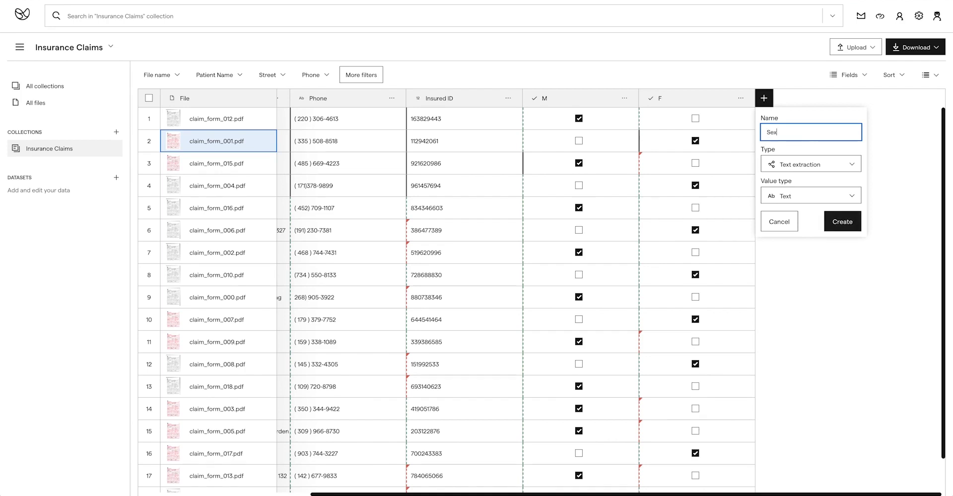
click(837, 166)
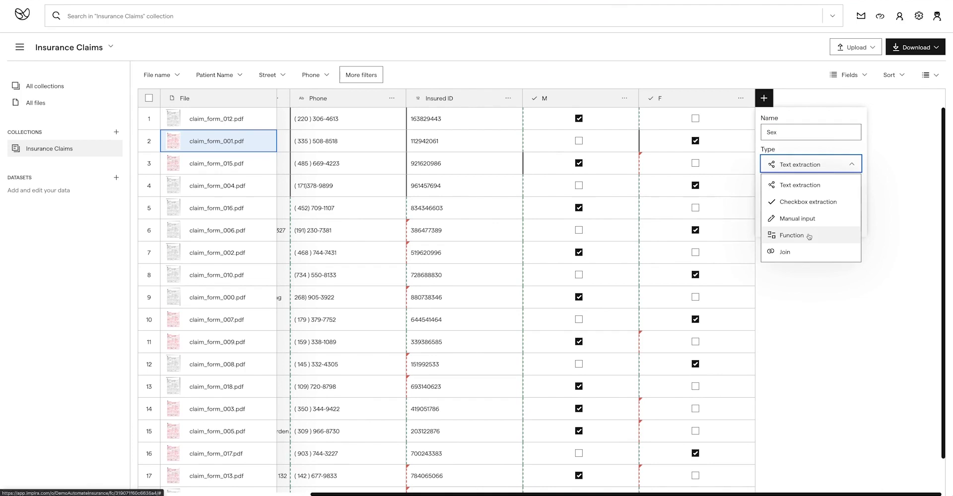
click(793, 235)
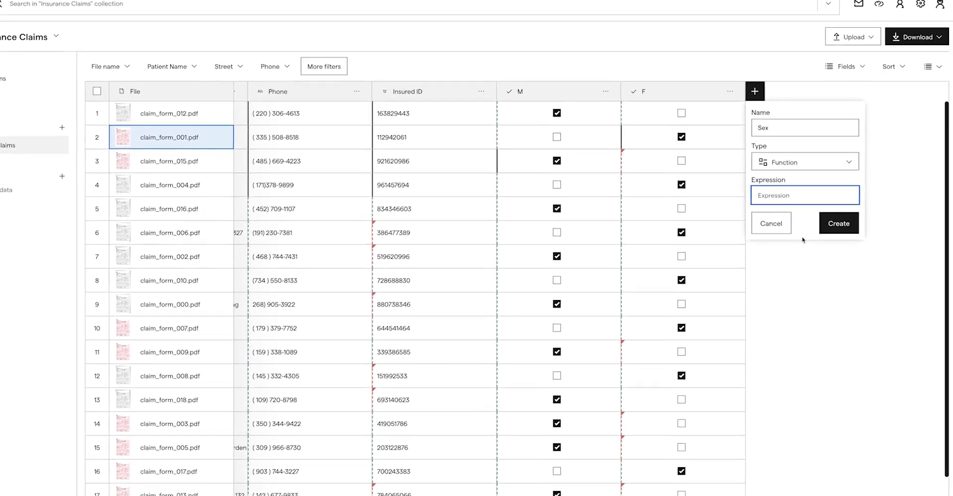
Step: Enter the expression if(M, 'male', if(F, 'female', null)) for the Sex field and create it
text(i)
text(f(M,)
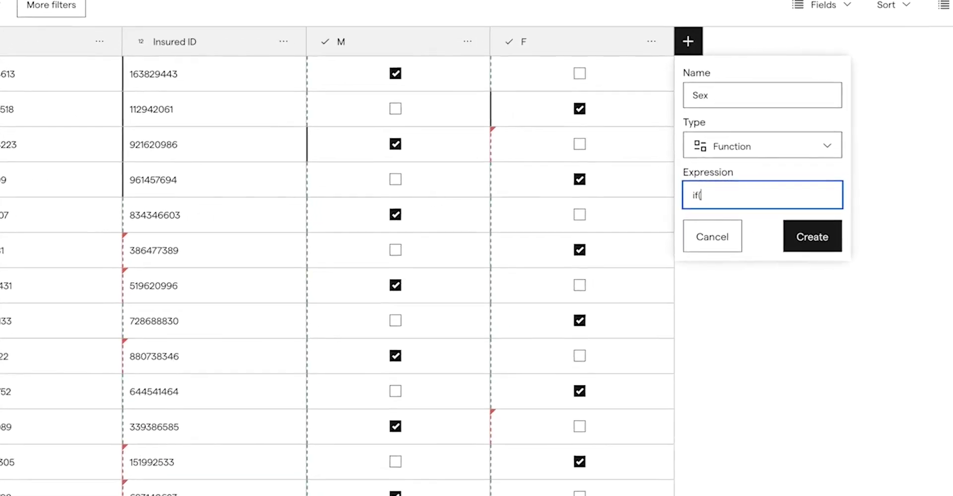
text( 'male',)
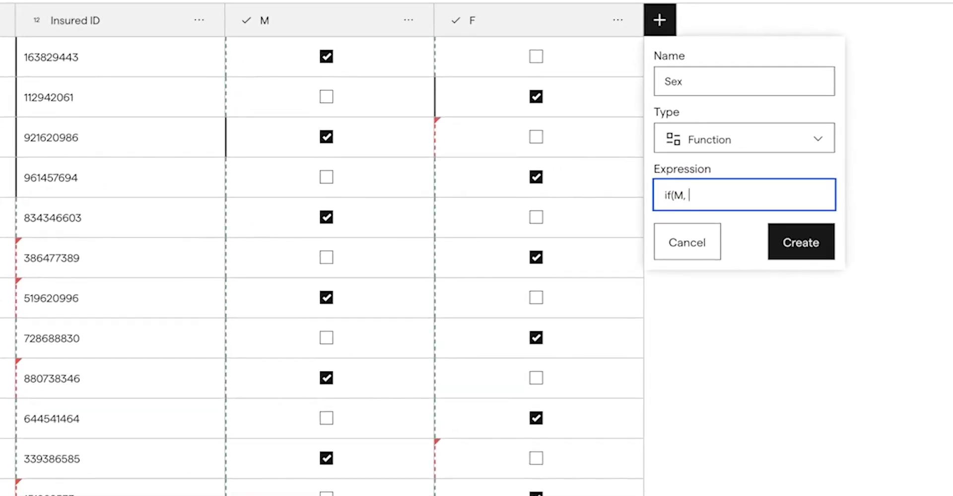
text( if(F, 'female',)
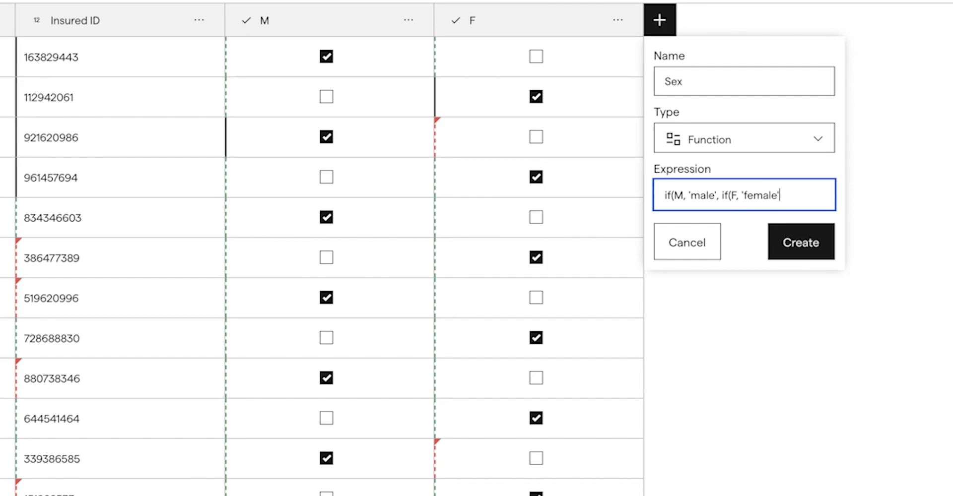
text( null)))
click(801, 248)
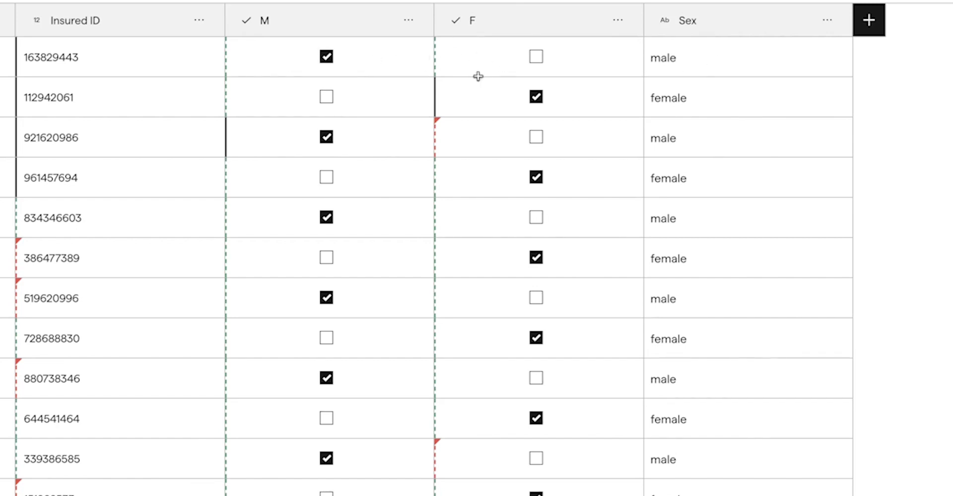
Step: Upload claim_form_019.pdf into the Insurance Claims collection
scroll(823, 254, left, 7)
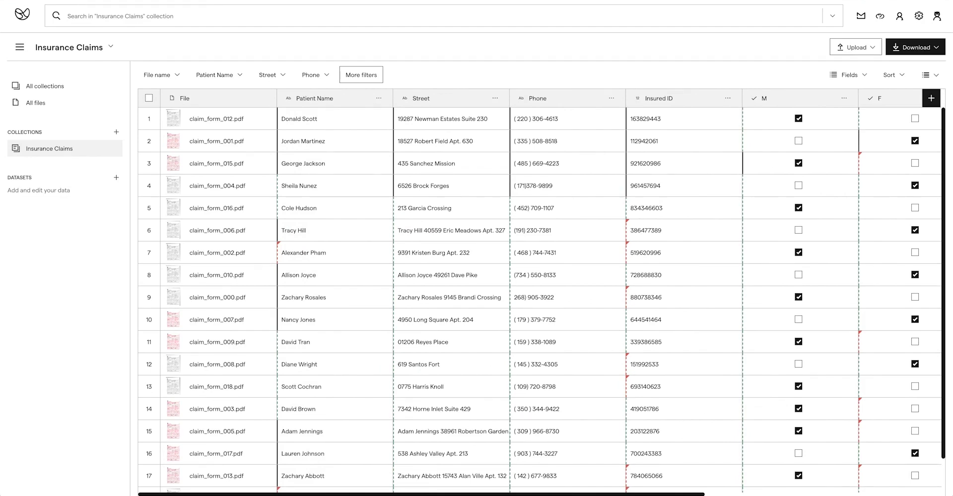
drag(745, 203, 537, 283)
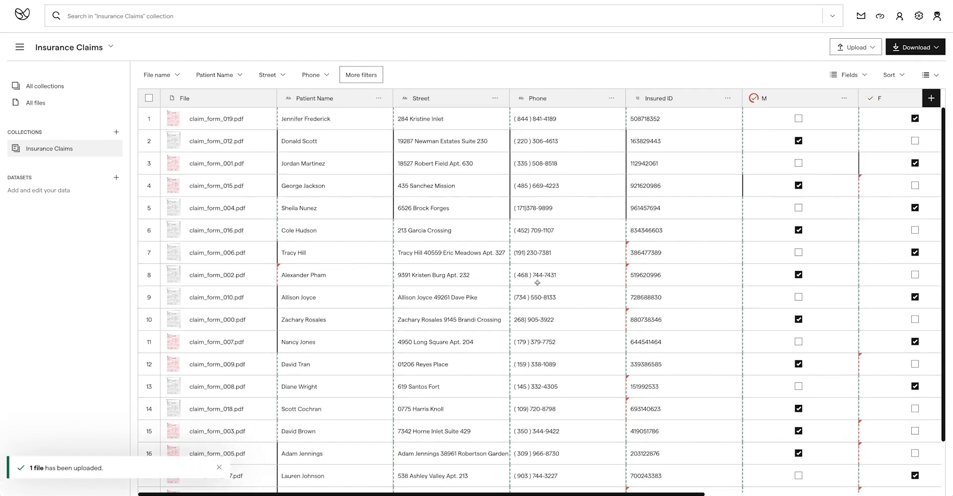
Step: Look at the download options for the Insurance Claims collection without choosing one
click(926, 53)
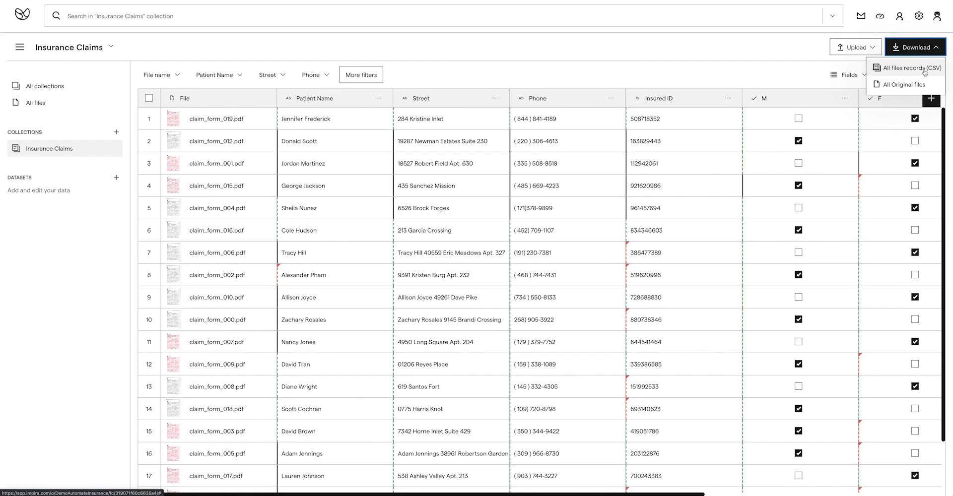
click(777, 67)
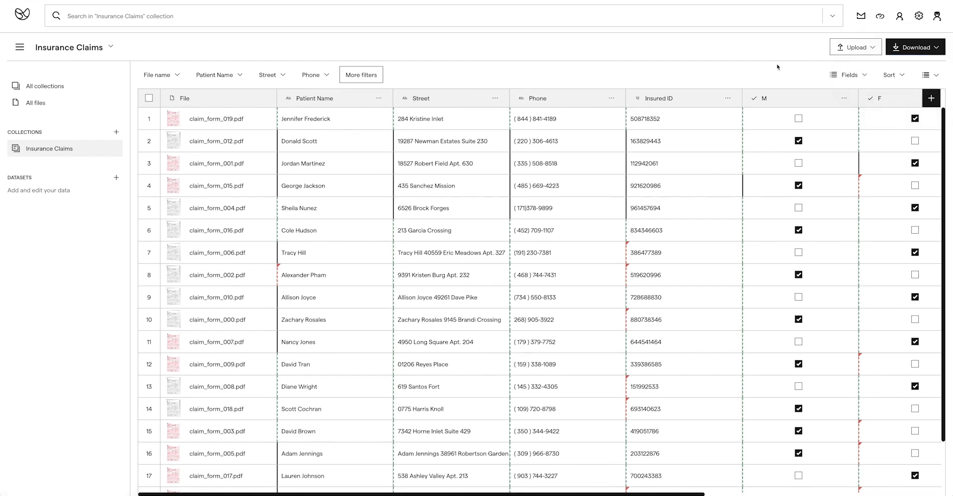